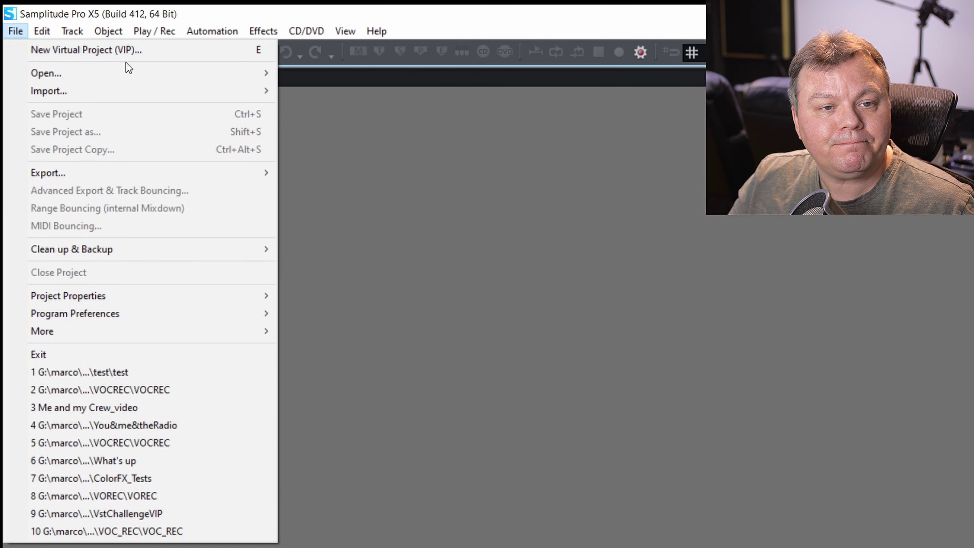
# Create the Montest virtual project, overwriting the existing one, then shrink track 1's height.
pyautogui.moveTo(109, 97)
pyautogui.click(139, 51)
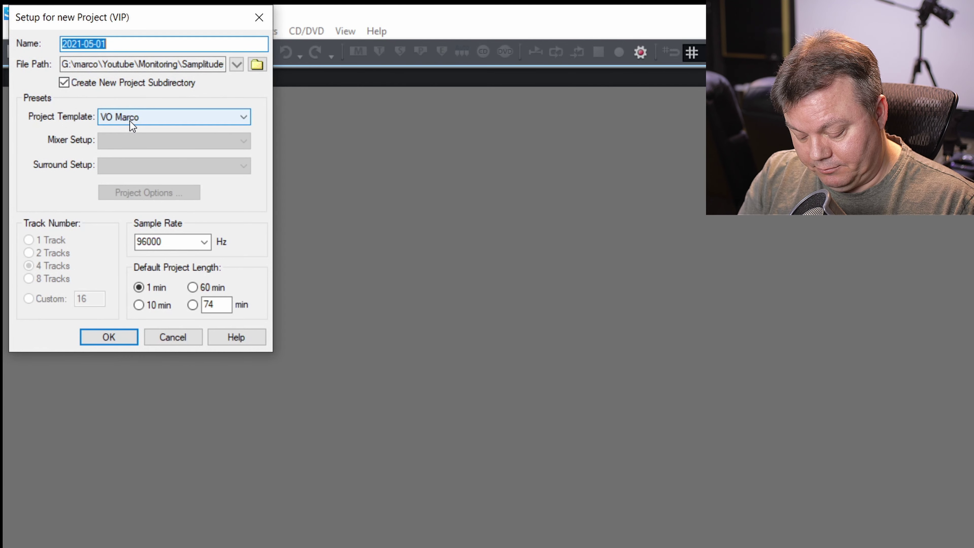
pyautogui.write('Mon')
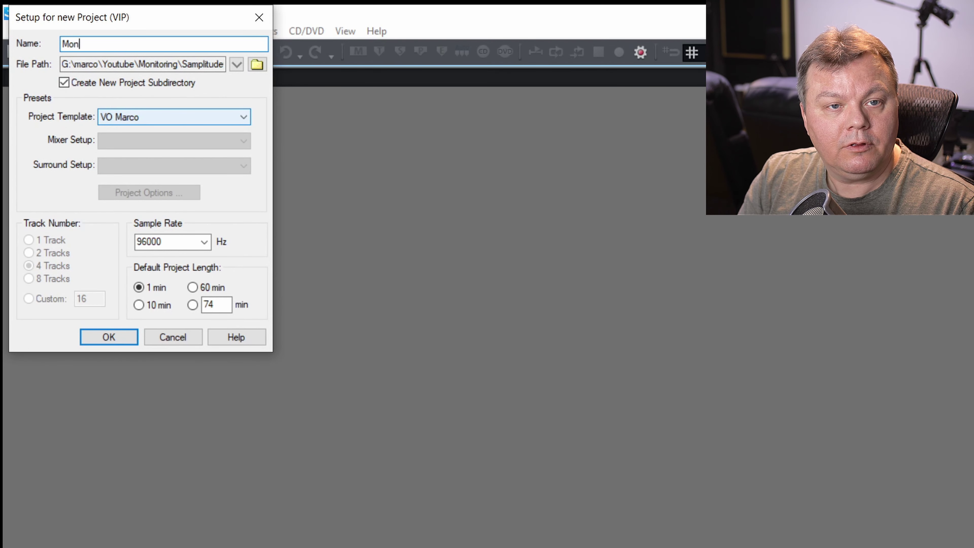
pyautogui.write('test')
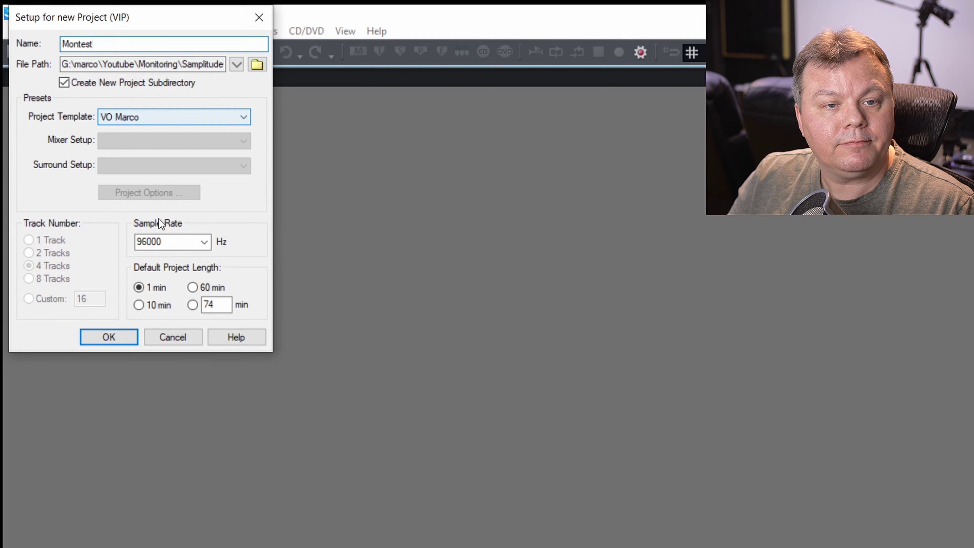
pyautogui.click(112, 338)
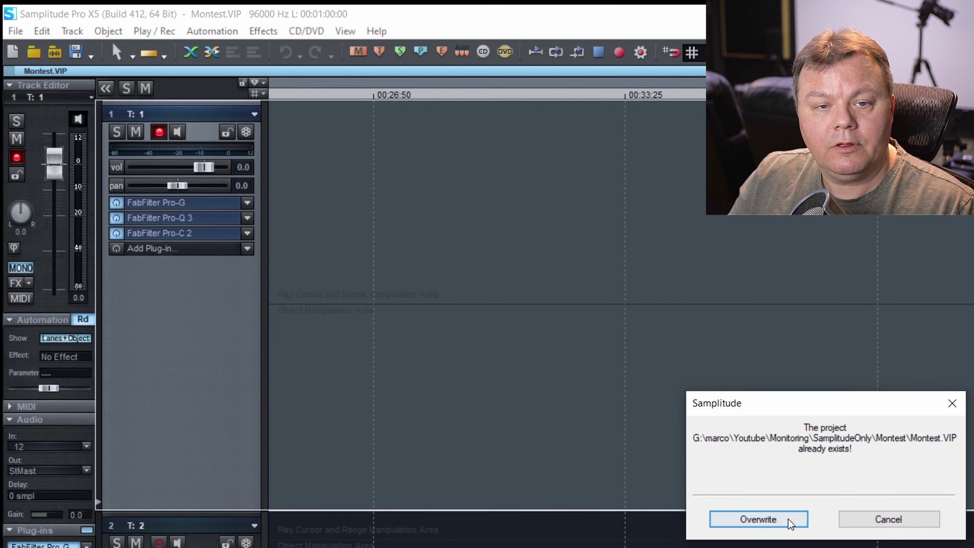
pyautogui.click(757, 519)
pyautogui.moveTo(196, 510); pyautogui.dragTo(208, 441)
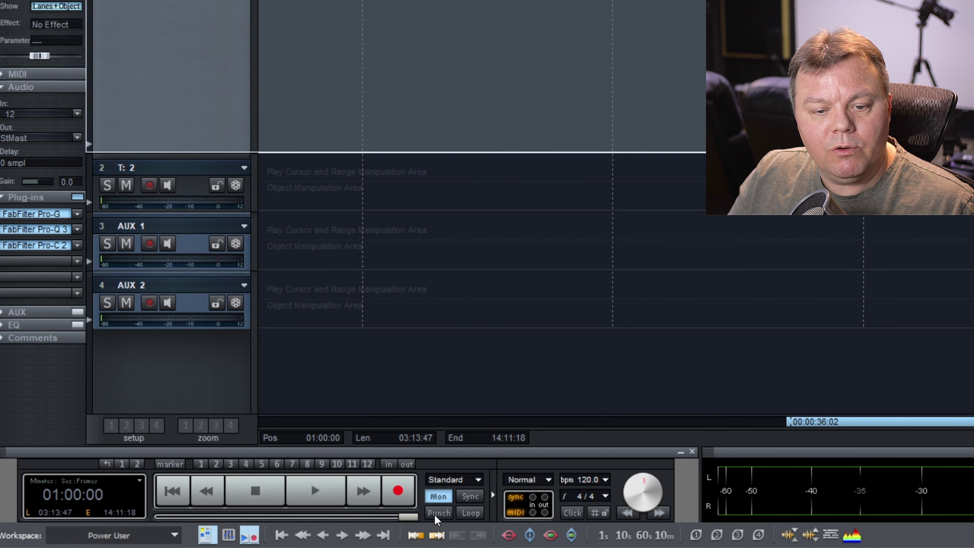
pyautogui.rightClick(440, 498)
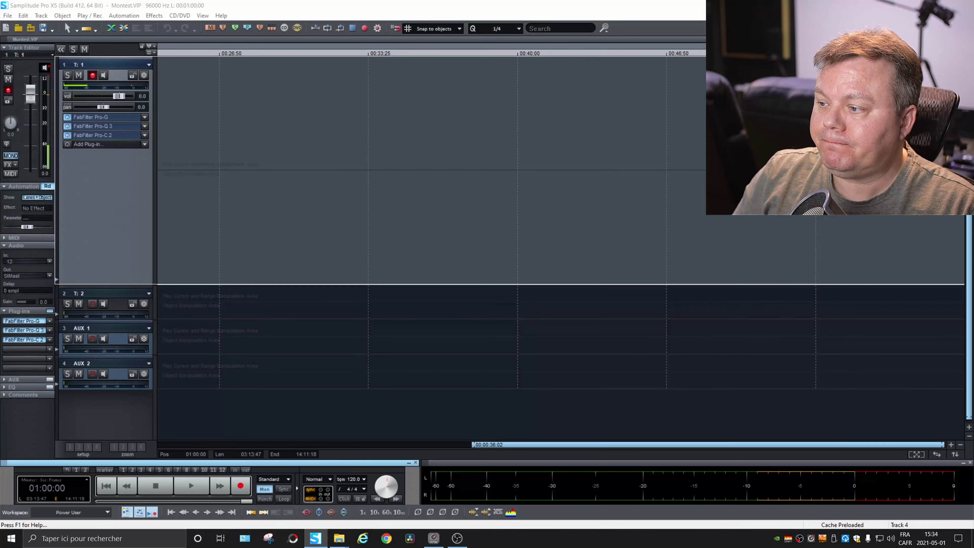
# Show the mixer with M, enable track 1's input monitoring, and switch to TotalMix FX.
pyautogui.press('m')
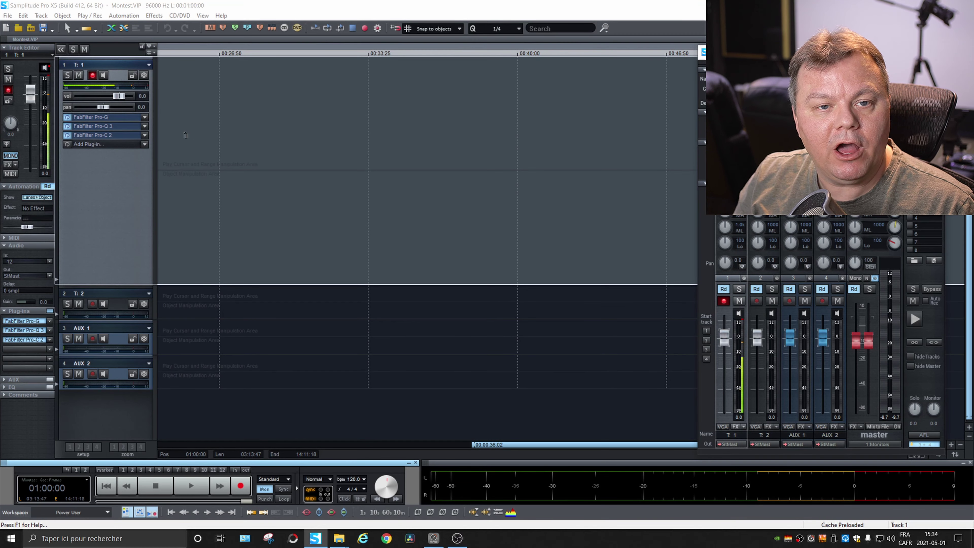
pyautogui.click(103, 77)
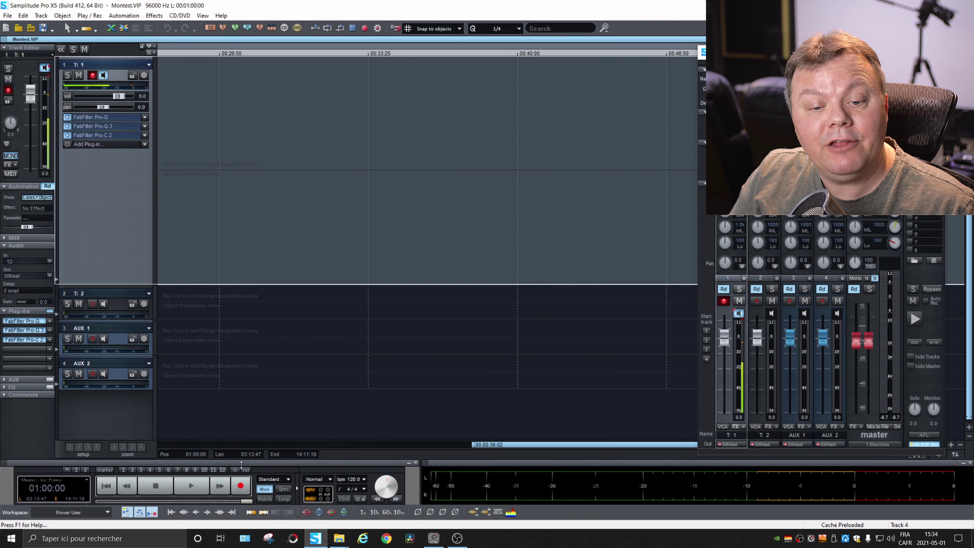
pyautogui.hotkey('alt', 'Tab')
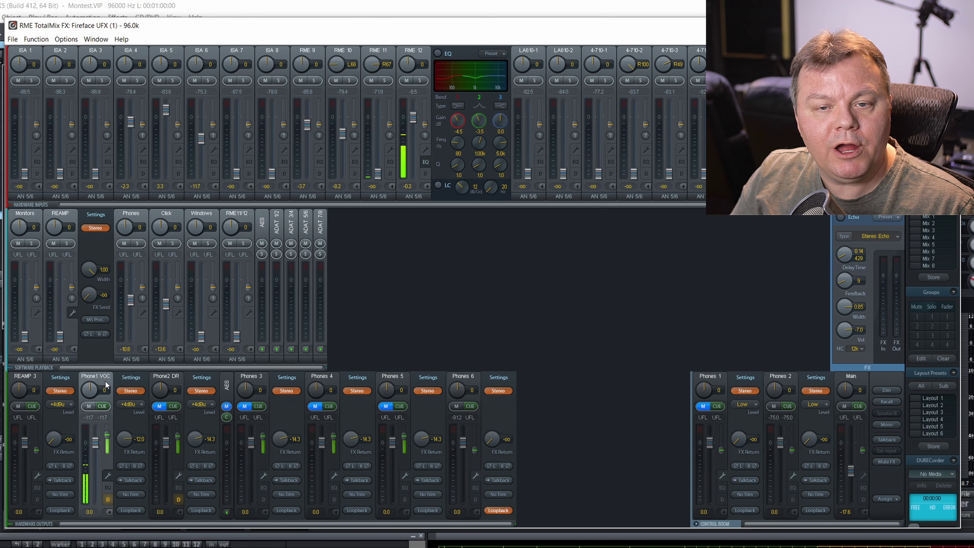
# Set inputs RME 12 to about -10.7, RME 11 -10.3, ISA 1 -3.1 and ISA 2 -8.5 dB.
pyautogui.moveTo(414, 118); pyautogui.dragTo(418, 139)
pyautogui.moveTo(378, 173); pyautogui.dragTo(378, 137)
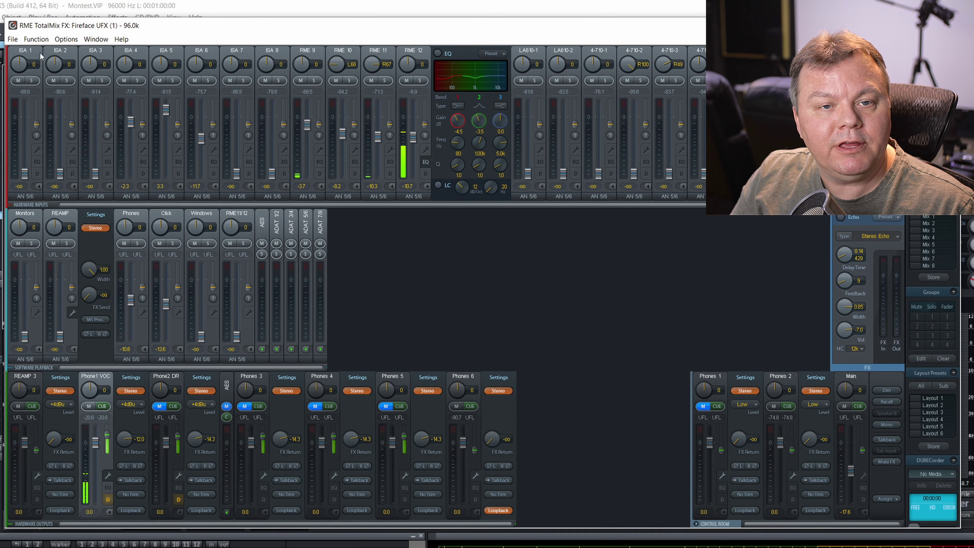
pyautogui.moveTo(25, 174); pyautogui.dragTo(25, 123)
pyautogui.moveTo(60, 173); pyautogui.dragTo(60, 134)
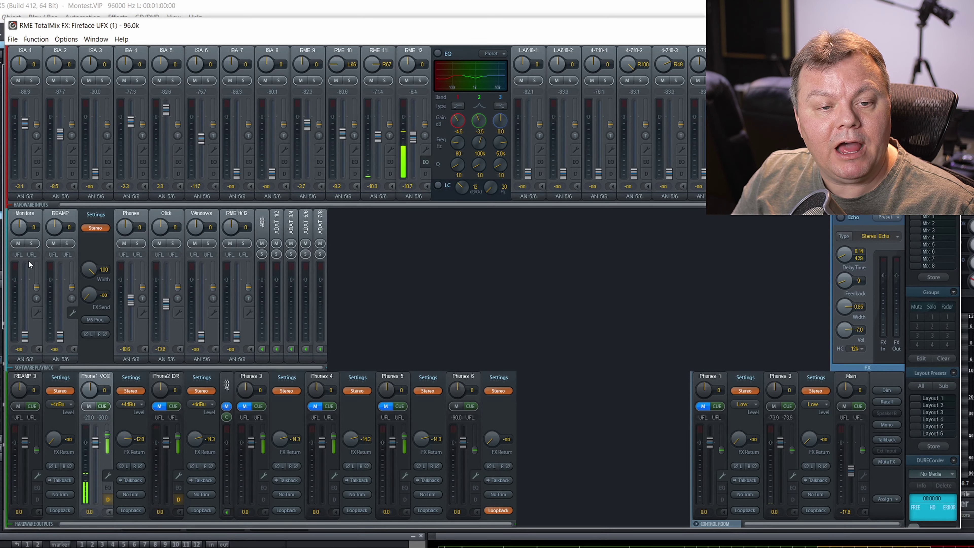
# Leave the Monitors playback channel silent at -oo.
pyautogui.scroll(1, 24, 339)
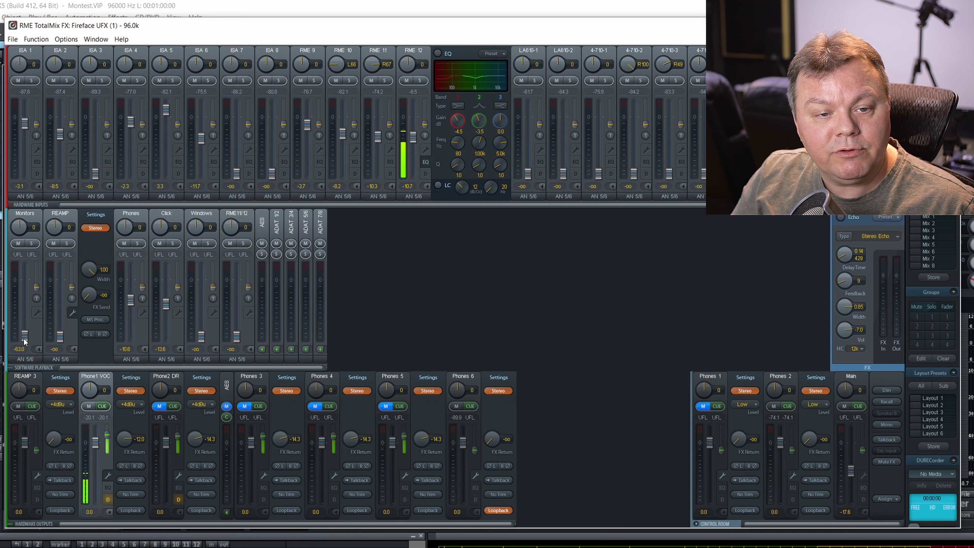
pyautogui.moveTo(24, 339); pyautogui.dragTo(28, 294)
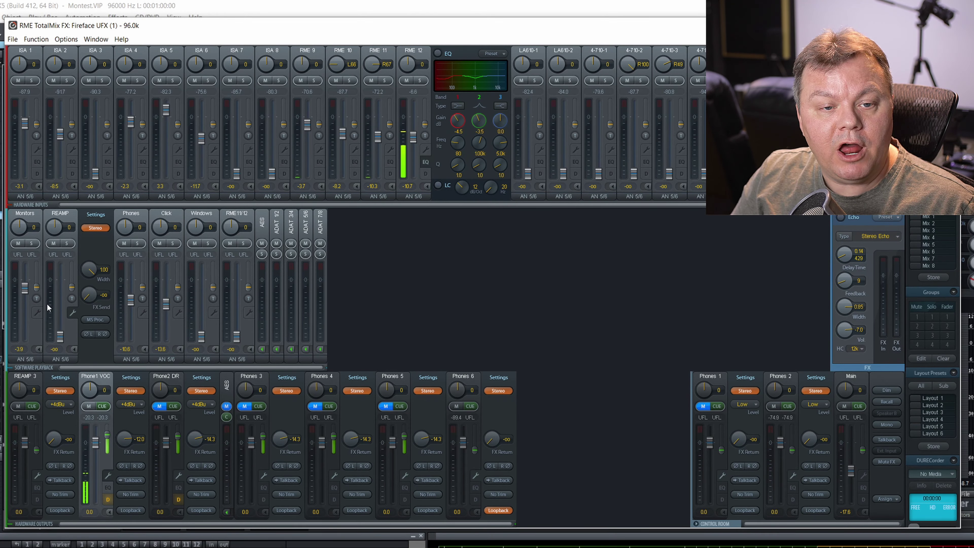
pyautogui.moveTo(24, 287); pyautogui.dragTo(25, 337)
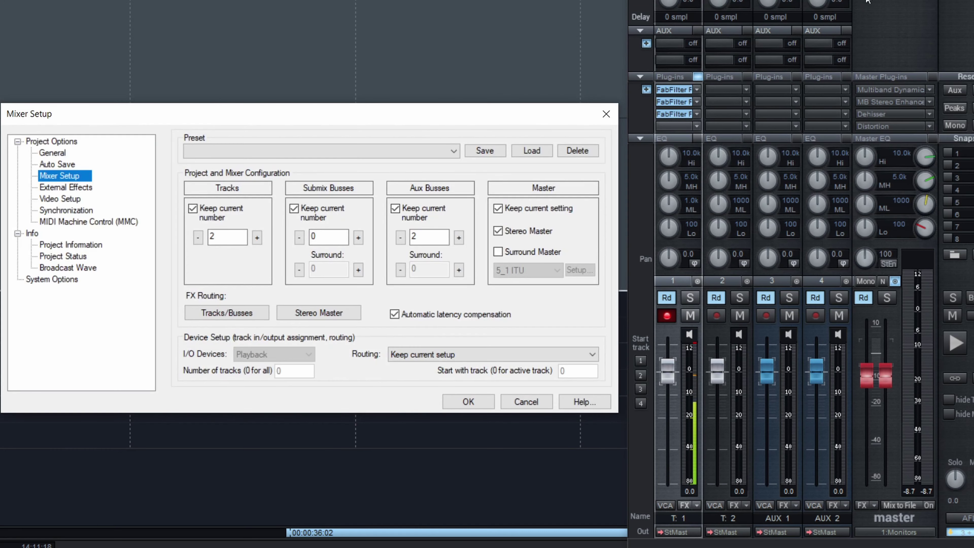
# Add one submix bus in Mixer Setup and route the channel outputs to Bus 1.
pyautogui.click(360, 235)
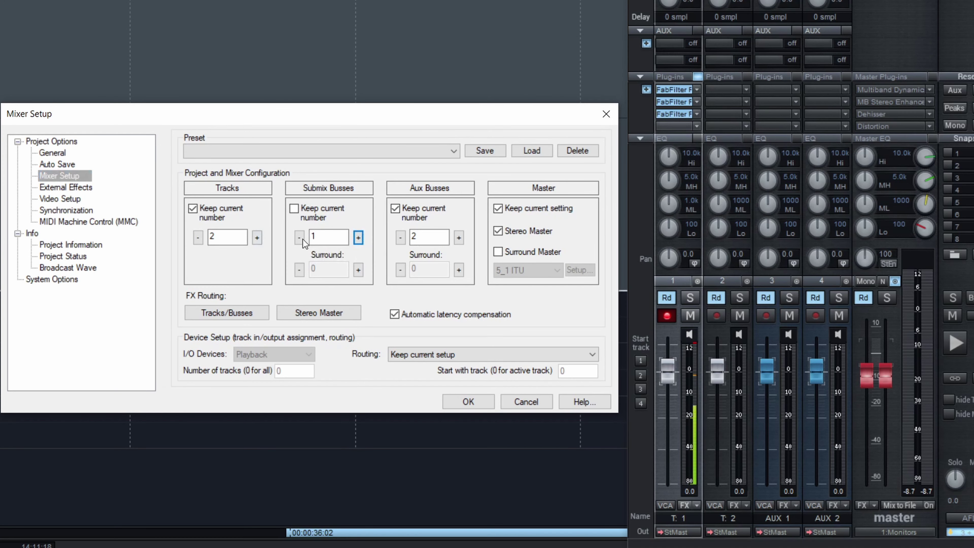
pyautogui.click(468, 402)
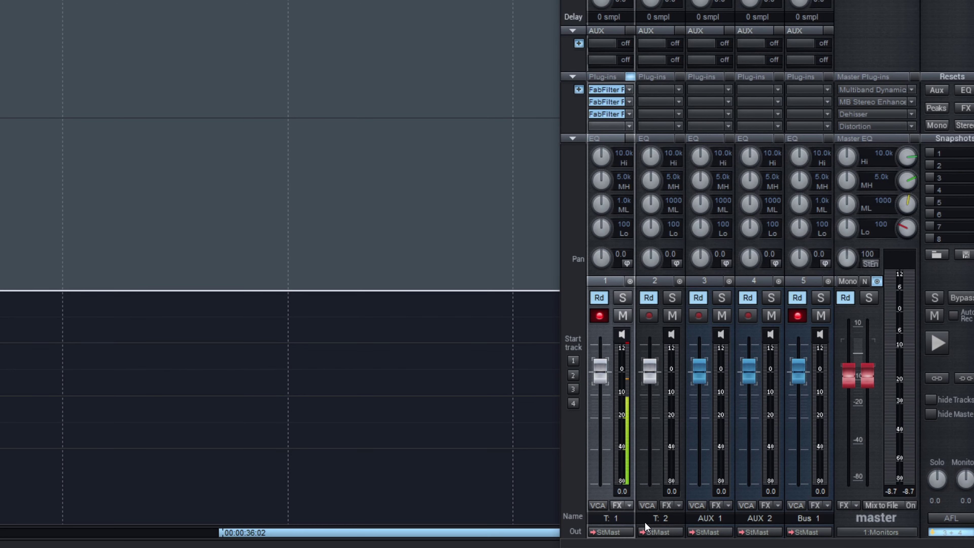
pyautogui.click(761, 518)
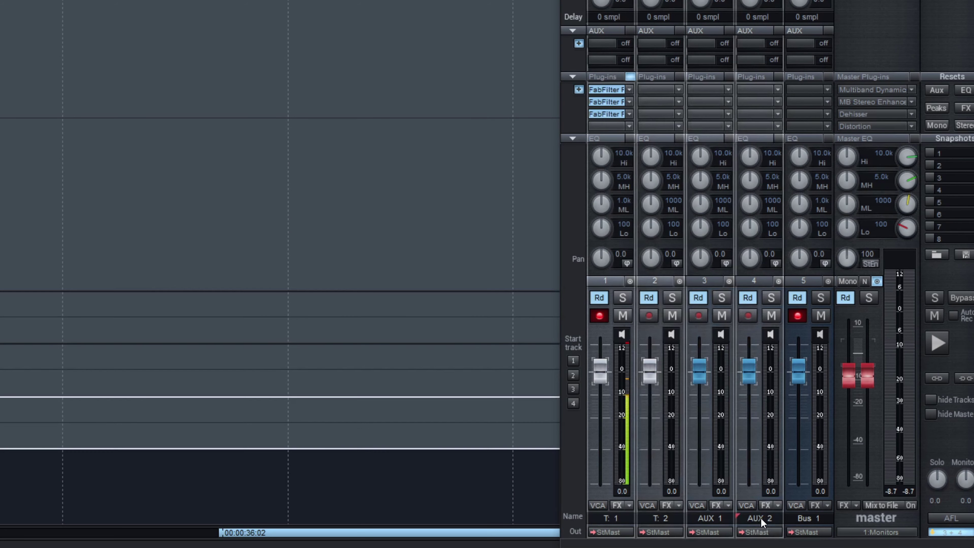
pyautogui.click(743, 532)
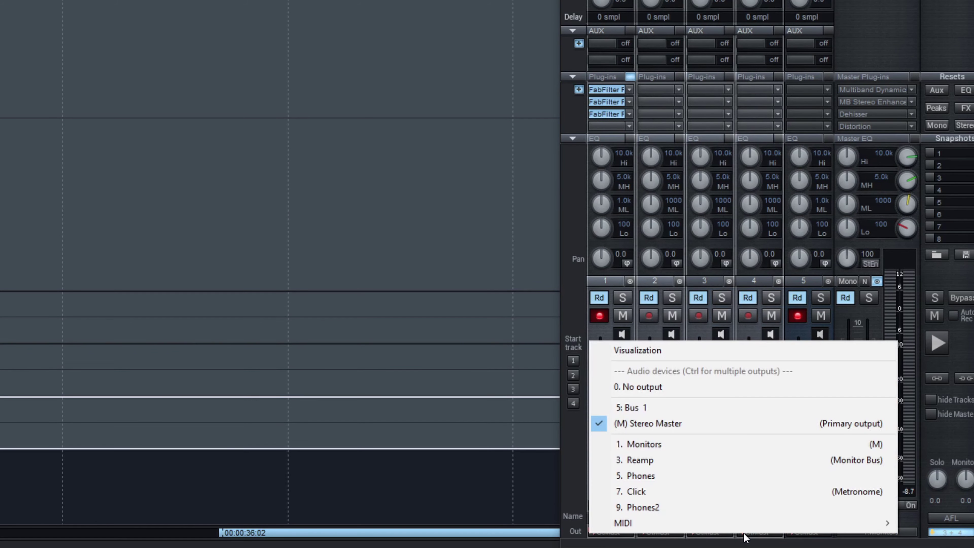
pyautogui.click(706, 408)
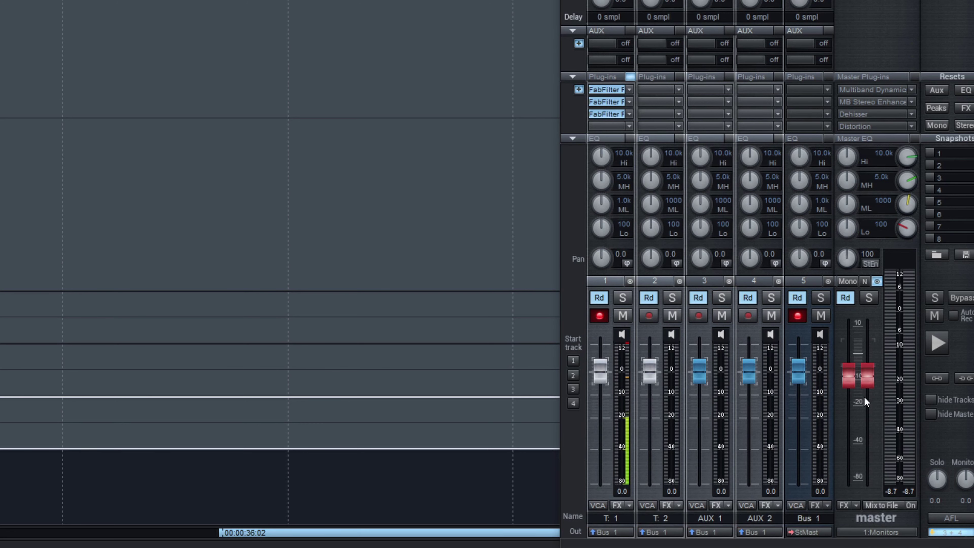
# Route AUX 2's output to the 5. Phones output.
pyautogui.moveTo(864, 442)
pyautogui.click(580, 456)
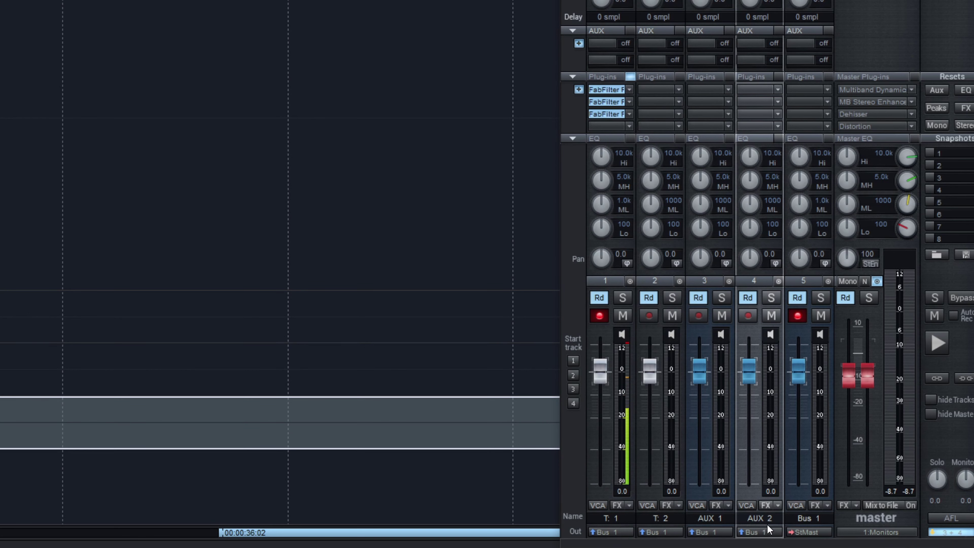
pyautogui.click(763, 532)
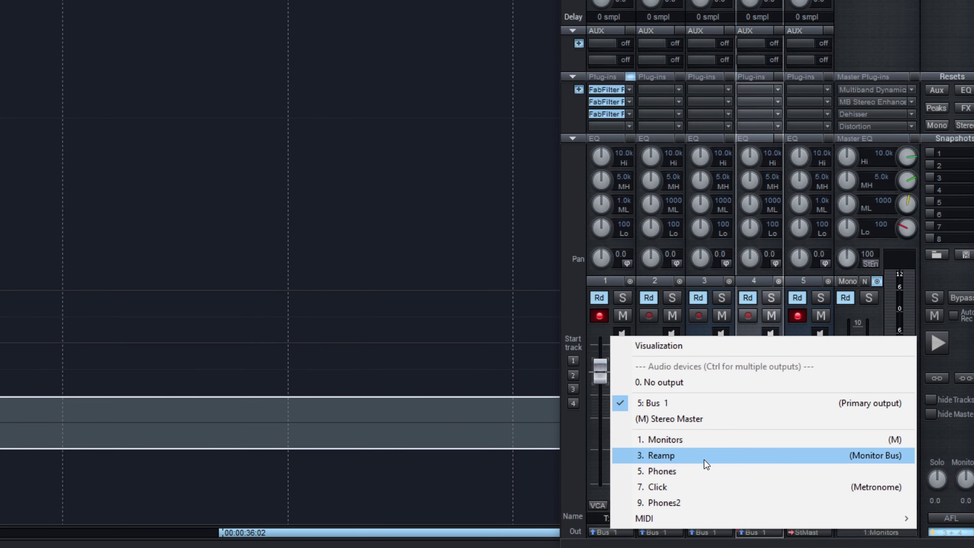
pyautogui.click(692, 474)
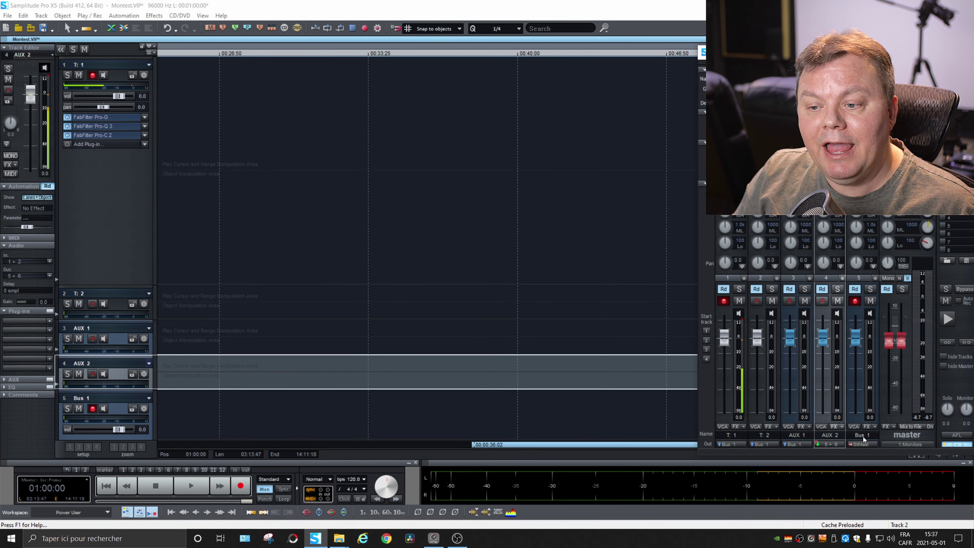
# Select Bus 1 and lower the master level to about -15.6 dB.
pyautogui.click(863, 435)
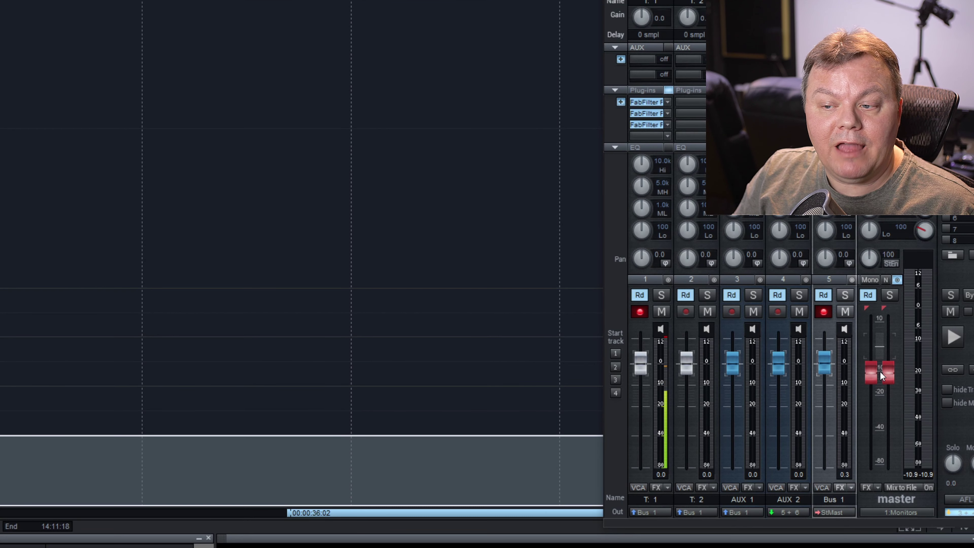
pyautogui.moveTo(878, 374)
pyautogui.mouseDown()
pyautogui.moveTo(878, 405)
pyautogui.moveTo(880, 383)
pyautogui.mouseUp()
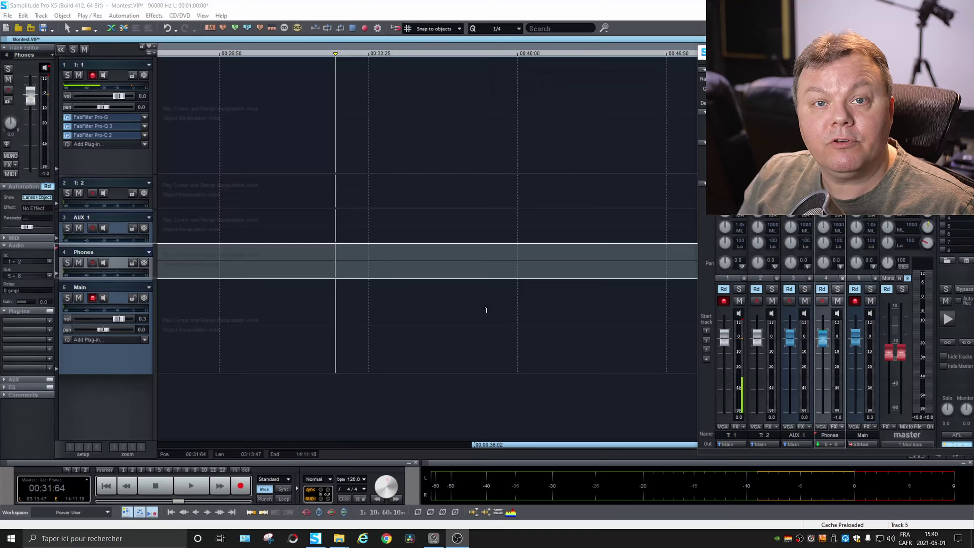
pyautogui.press('y')
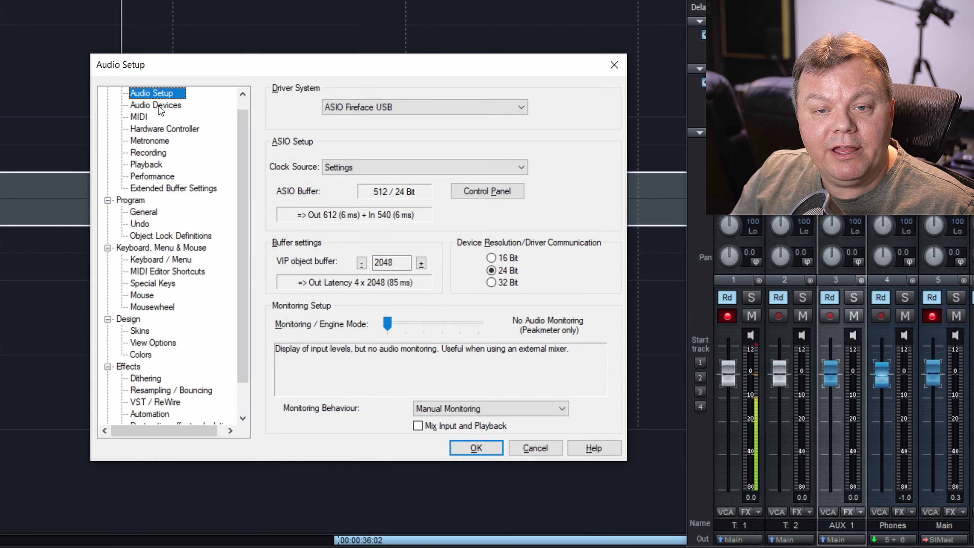
# Review the ASIO Fireface USB recording and playback outputs on Audio Devices, then return to Audio Setup.
pyautogui.click(158, 105)
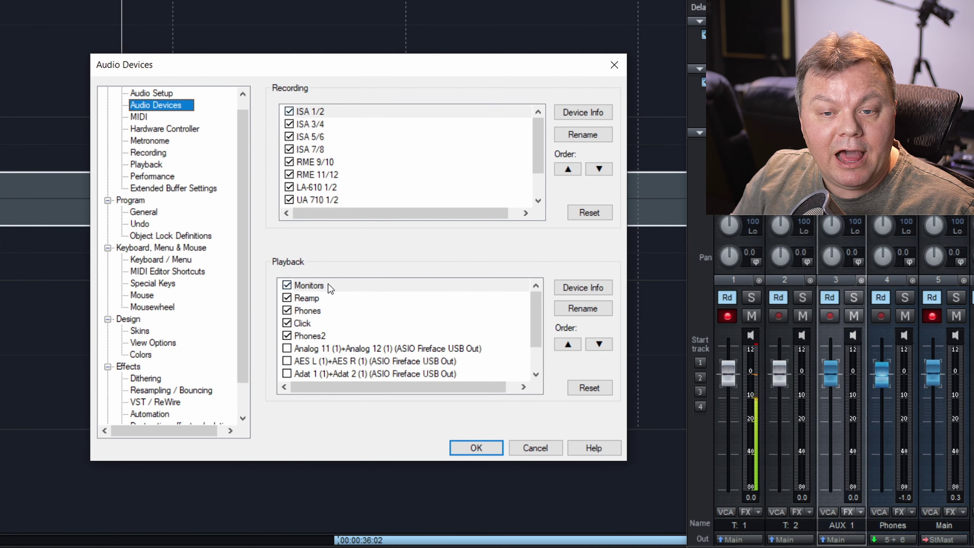
pyautogui.doubleClick(314, 349)
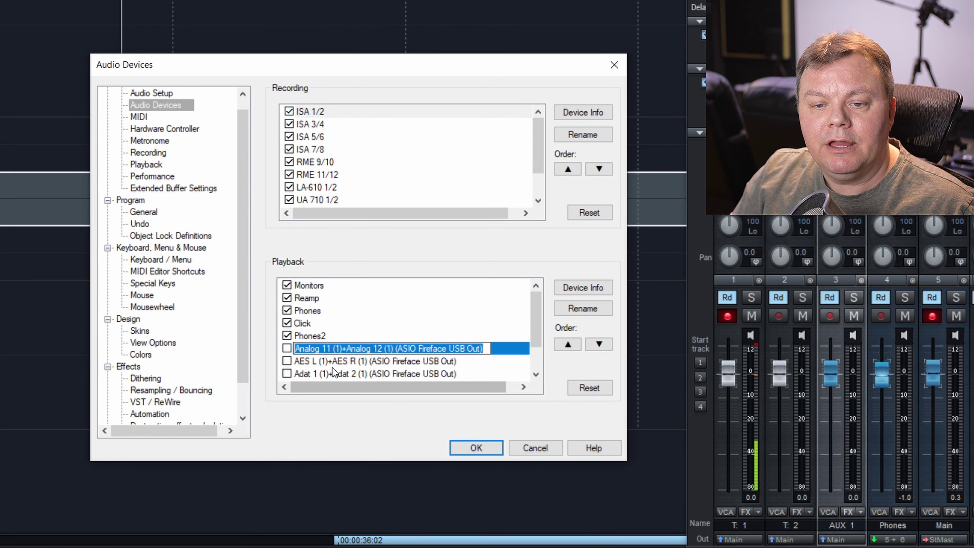
pyautogui.click(302, 360)
pyautogui.click(310, 374)
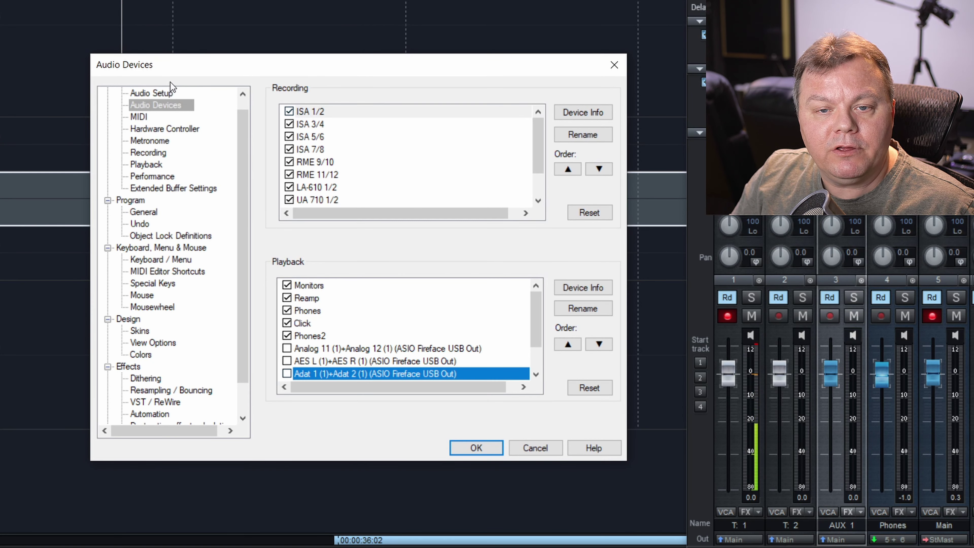
pyautogui.click(154, 93)
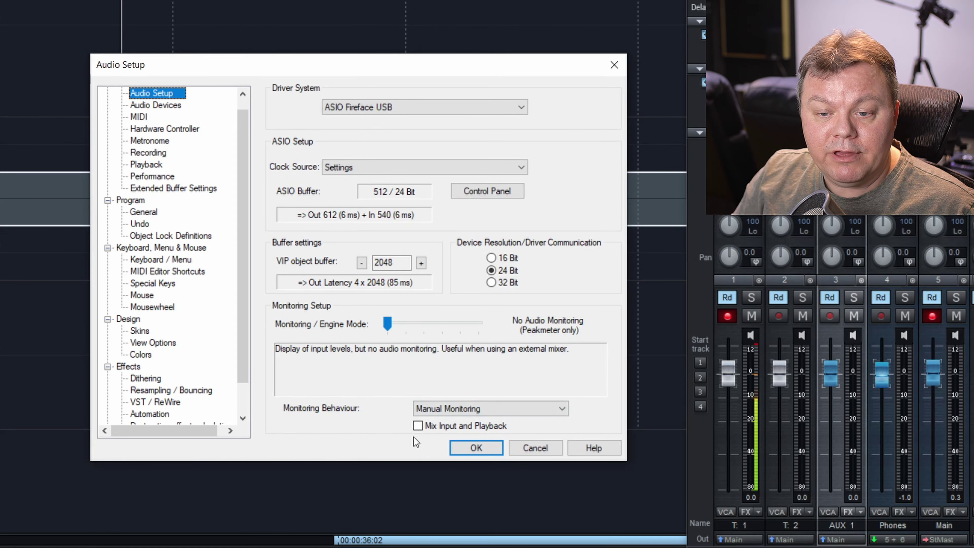
# Enable Mix Input and Playback under Monitoring Setup and close Audio Setup.
pyautogui.click(417, 425)
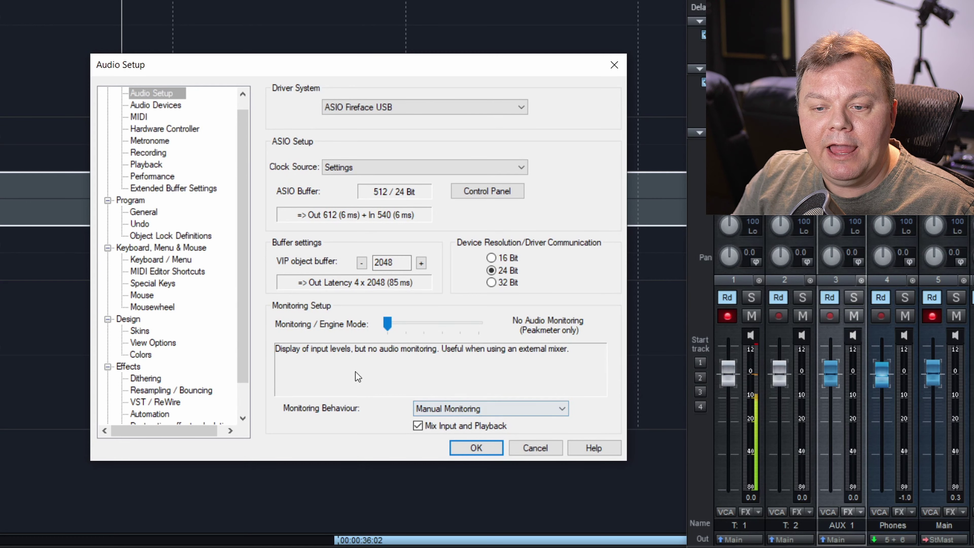
pyautogui.click(536, 449)
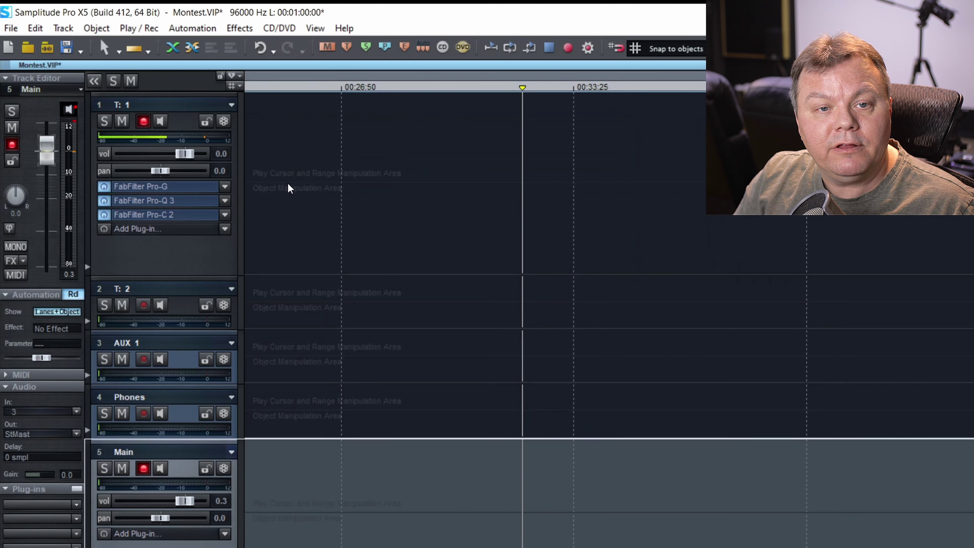
# Turn on track 1's input monitoring and reopen Audio Setup with Y.
pyautogui.click(161, 121)
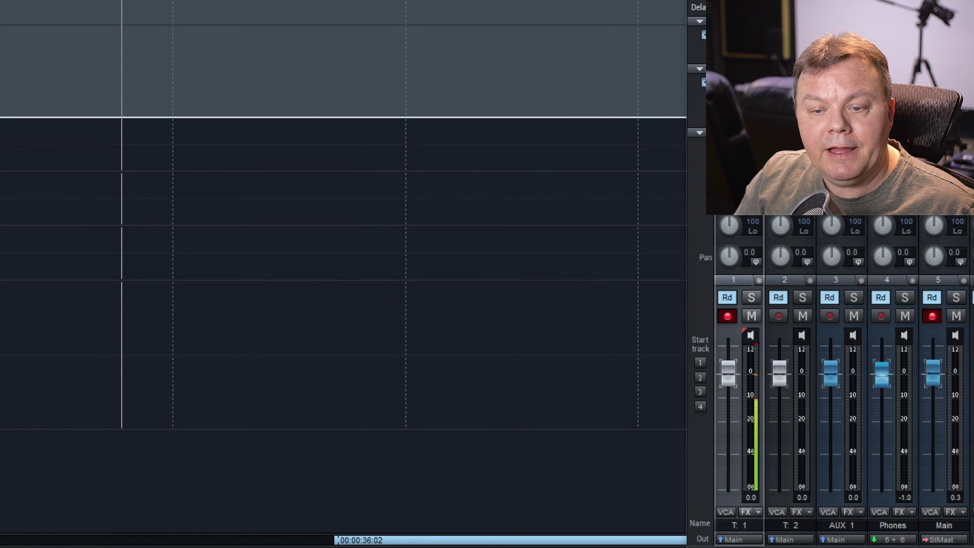
pyautogui.press('y')
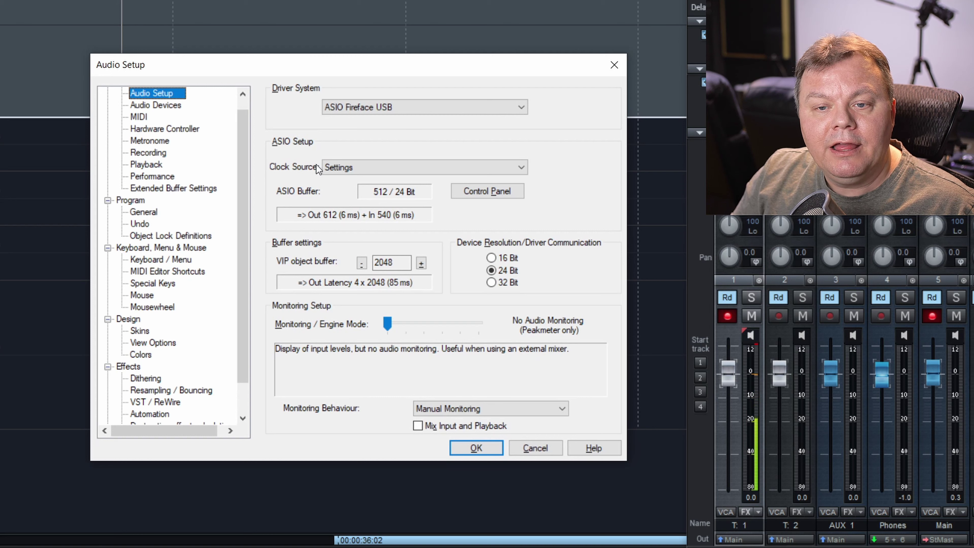
# Set the Monitoring Behaviour to Tape Monitoring.
pyautogui.click(459, 409)
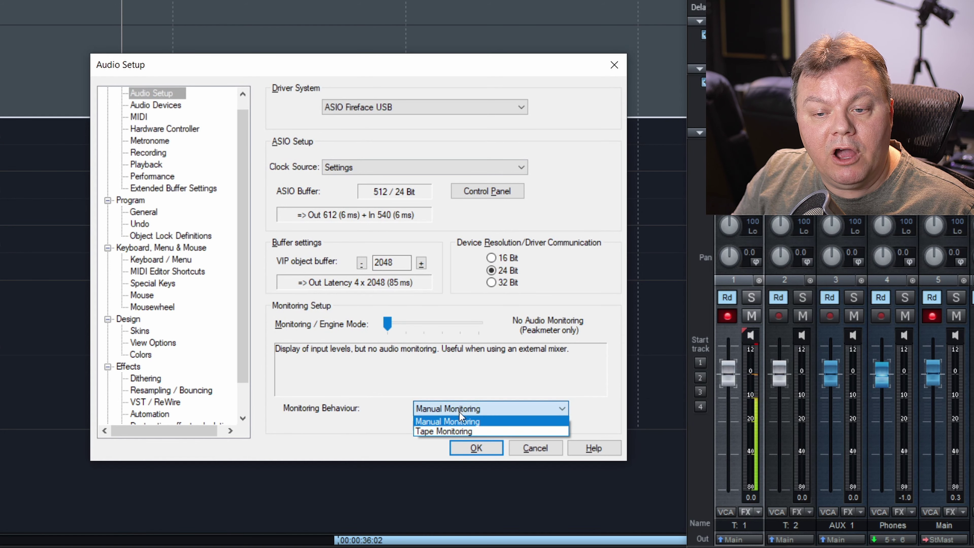
pyautogui.click(453, 432)
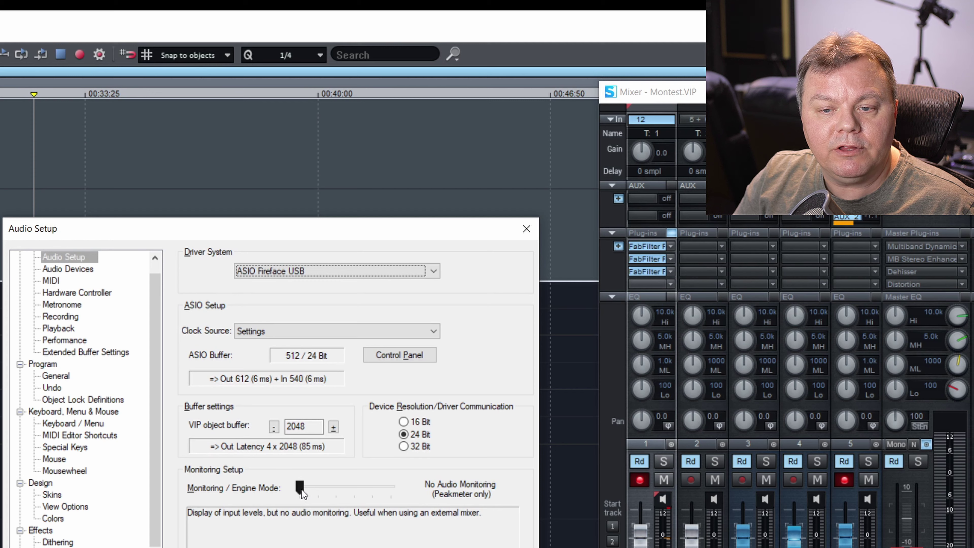
# Display the Used Buffers chart for the Monitoring/Engine Mode slider, then return to Audio Setup.
pyautogui.moveTo(301, 489)
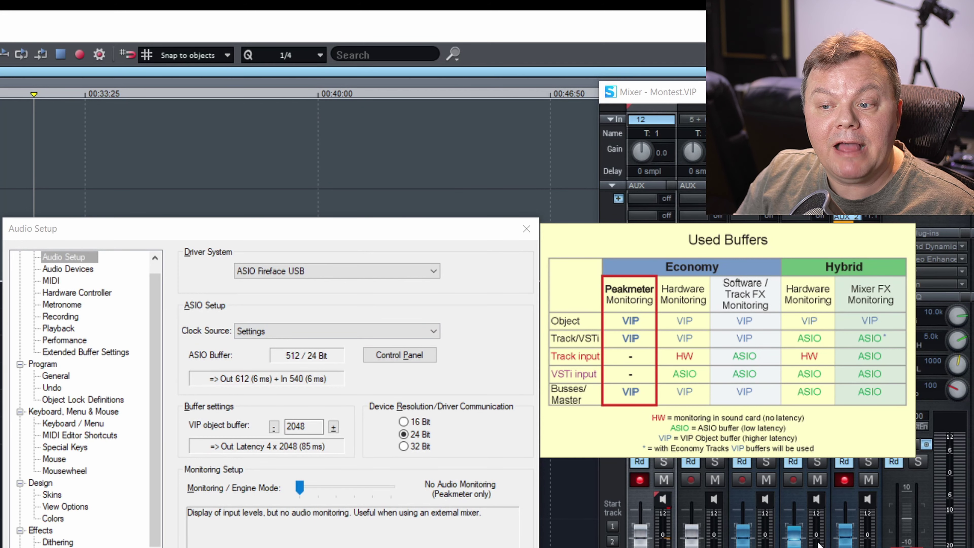
pyautogui.press('Escape')
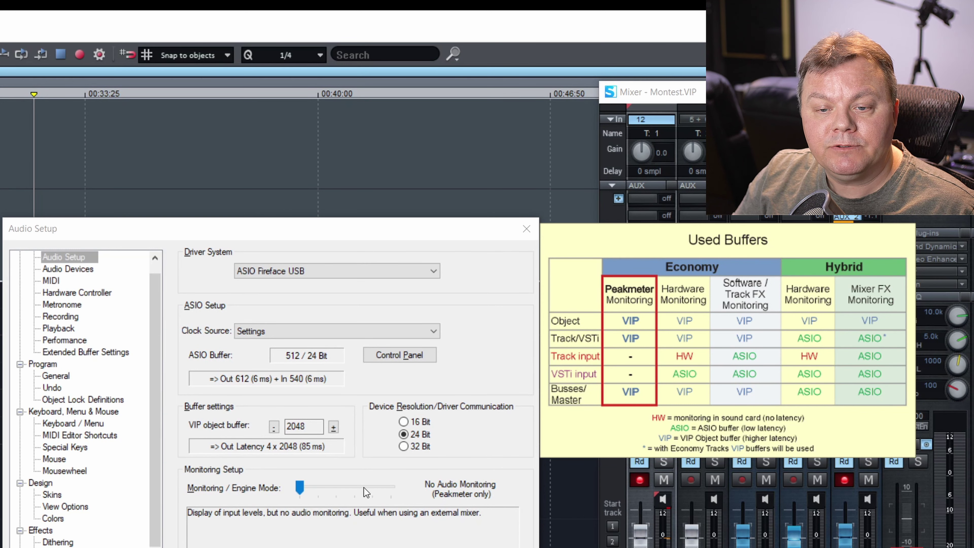
# Move the engine mode slider to Software Monitoring / Economy Engine and review the Used Buffers chart.
pyautogui.click(343, 486)
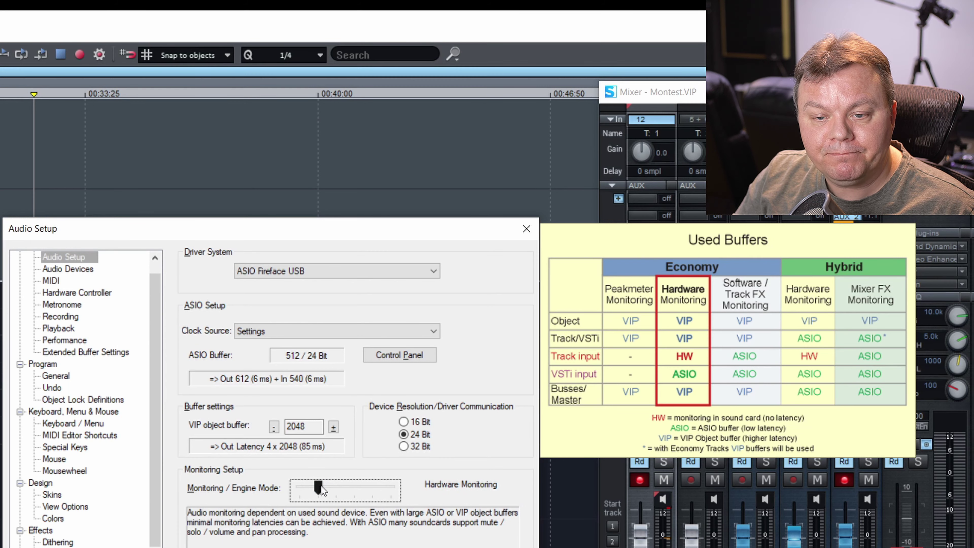
pyautogui.moveTo(320, 486); pyautogui.dragTo(338, 488)
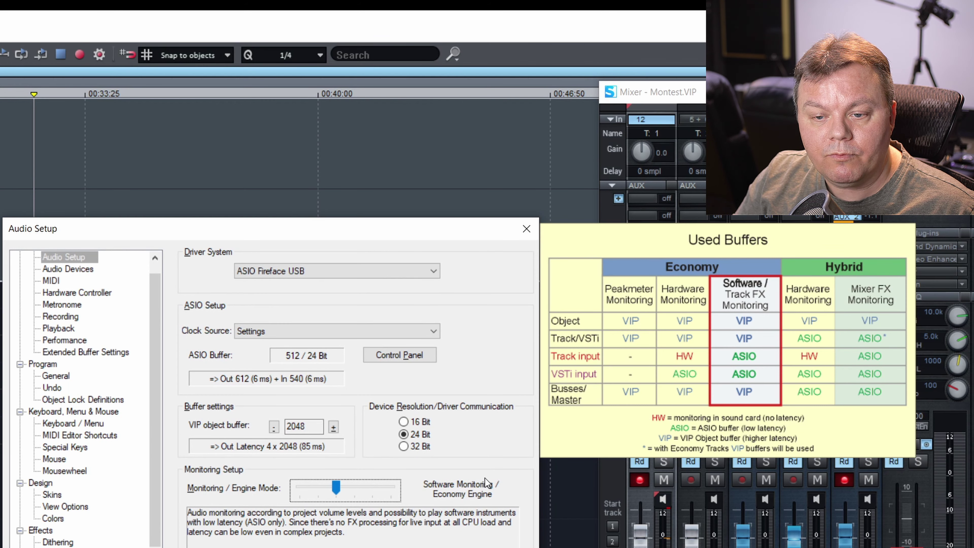
pyautogui.click(755, 339)
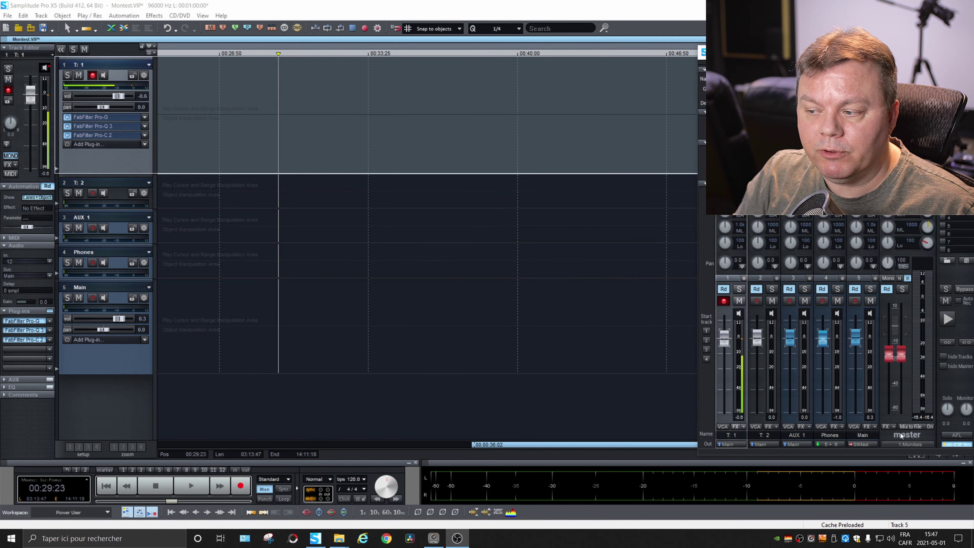
# Pull the Monitors playback fader in TotalMix FX down to −∞ and switch back to Samplitude.
pyautogui.click(437, 540)
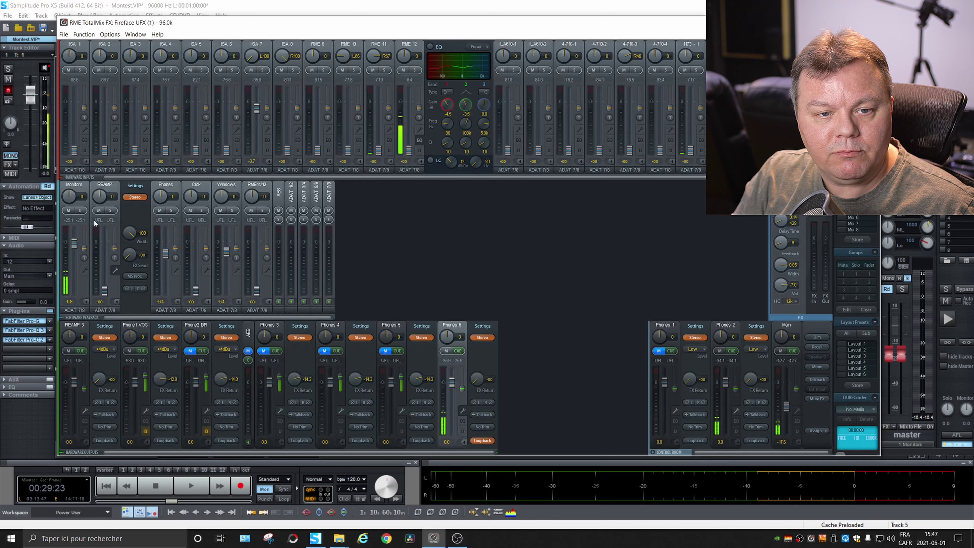
pyautogui.moveTo(79, 247); pyautogui.dragTo(78, 292)
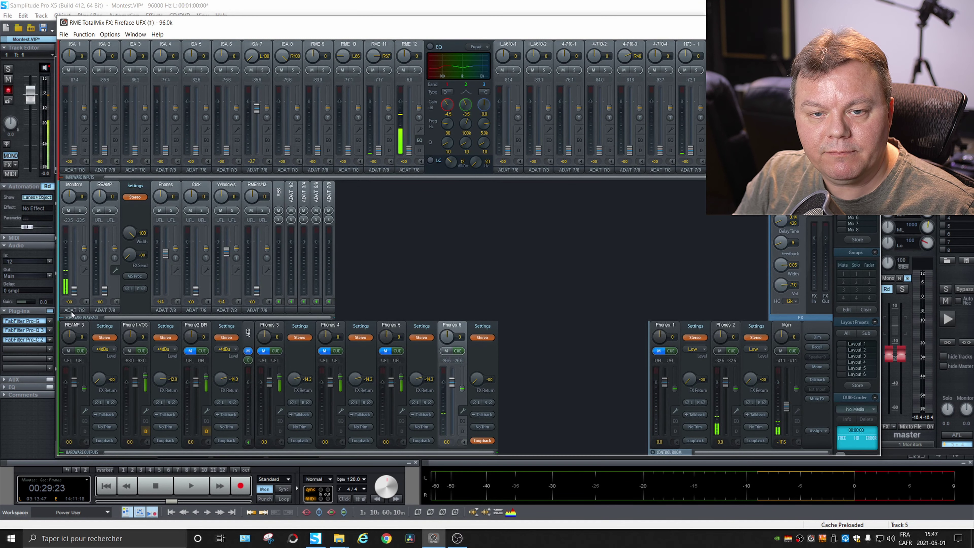
pyautogui.click(628, 16)
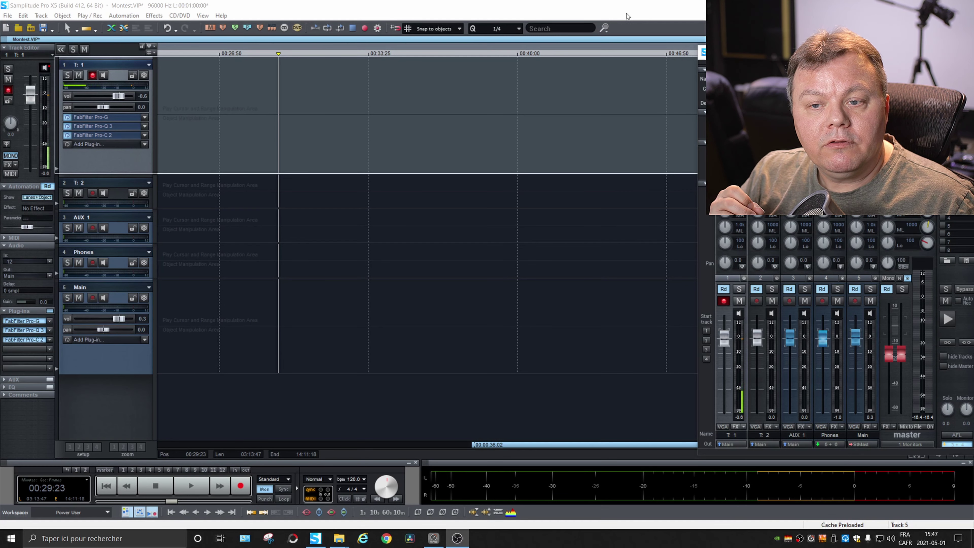
# Check track 1's monitoring options from its Mon button context menu.
pyautogui.rightClick(264, 489)
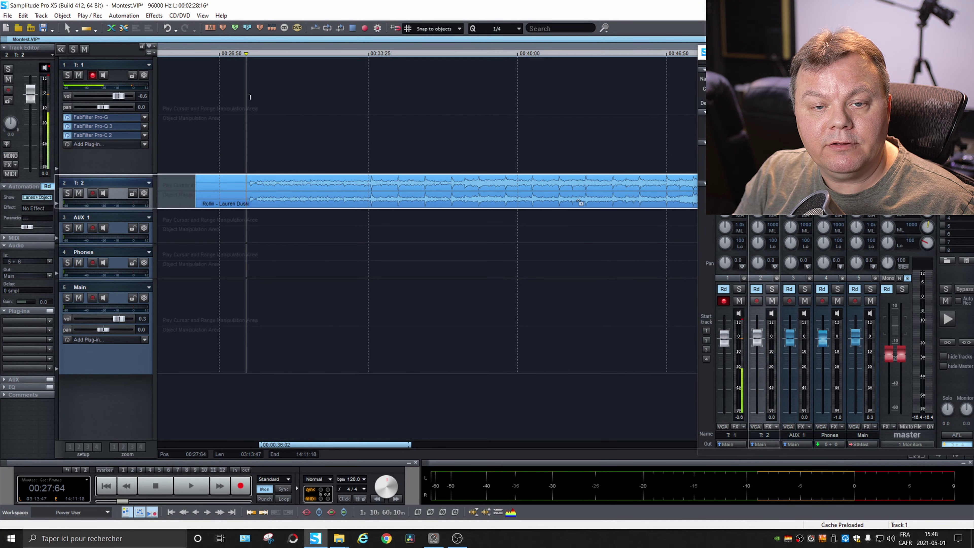
# Play and stop the song to check monitoring, then select track 1 for the vocal.
pyautogui.press('space')
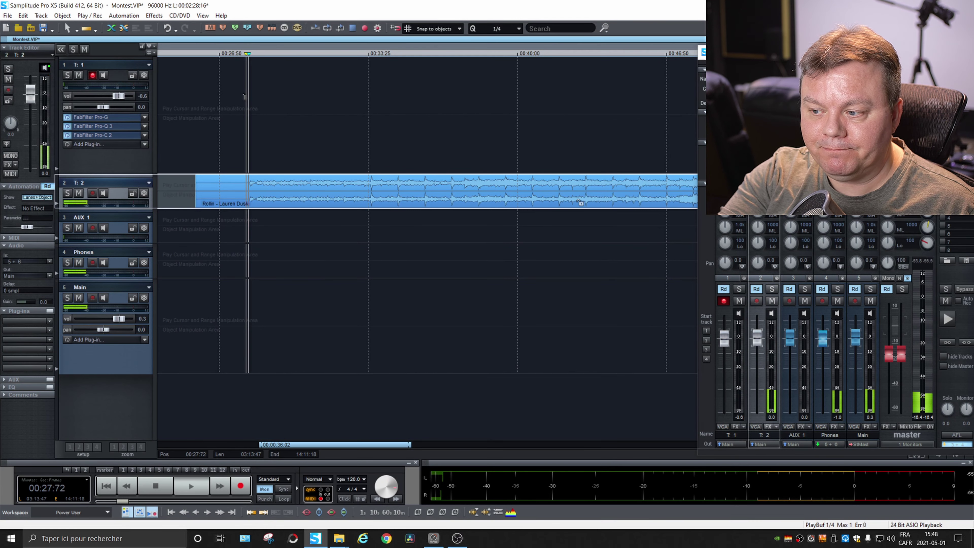
pyautogui.press('space')
pyautogui.click(396, 100)
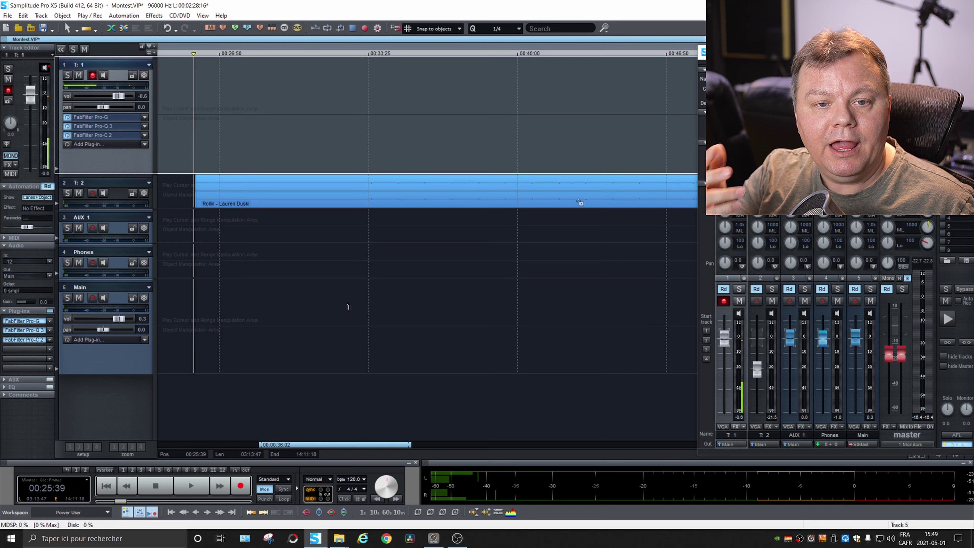
# Play from the start marker once more, then start recording a vocal take on track 1.
pyautogui.press('space')
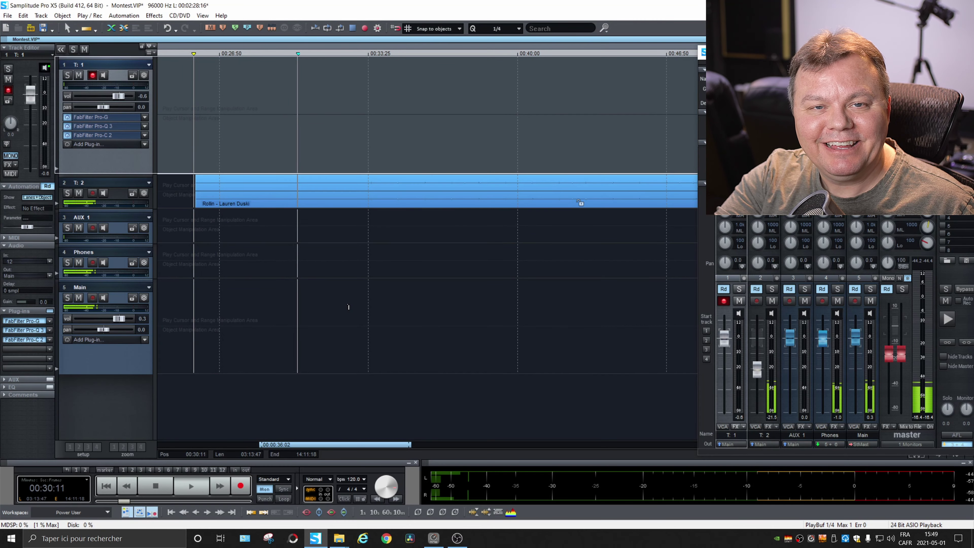
pyautogui.press('space')
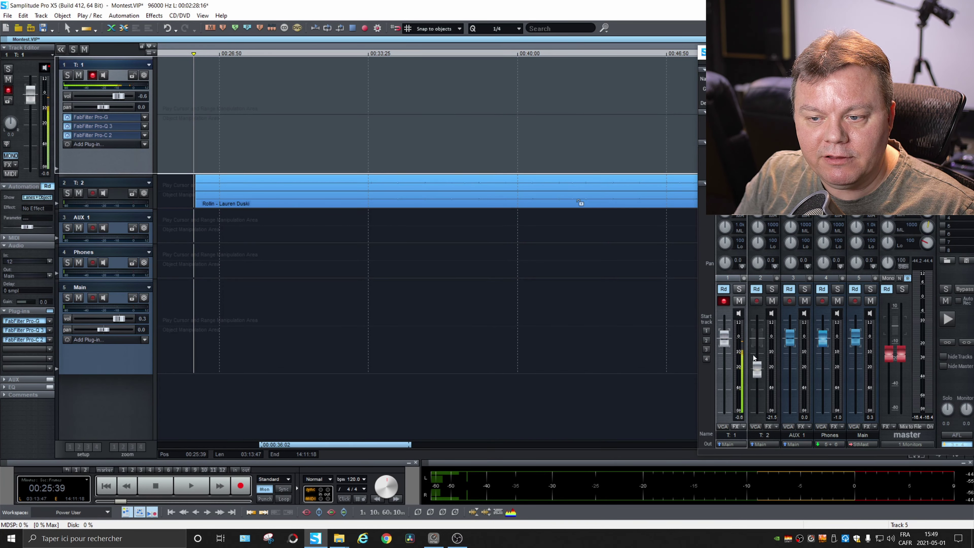
pyautogui.press('r')
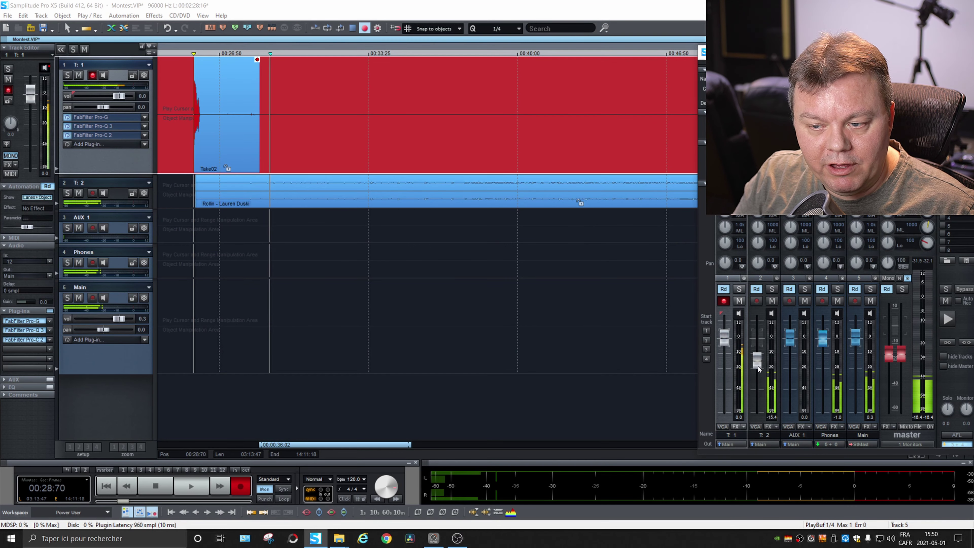
# Stop recording Take02 with the song lowered, then play it back with the vocal at −5.8 dB.
pyautogui.moveTo(758, 362); pyautogui.dragTo(756, 377)
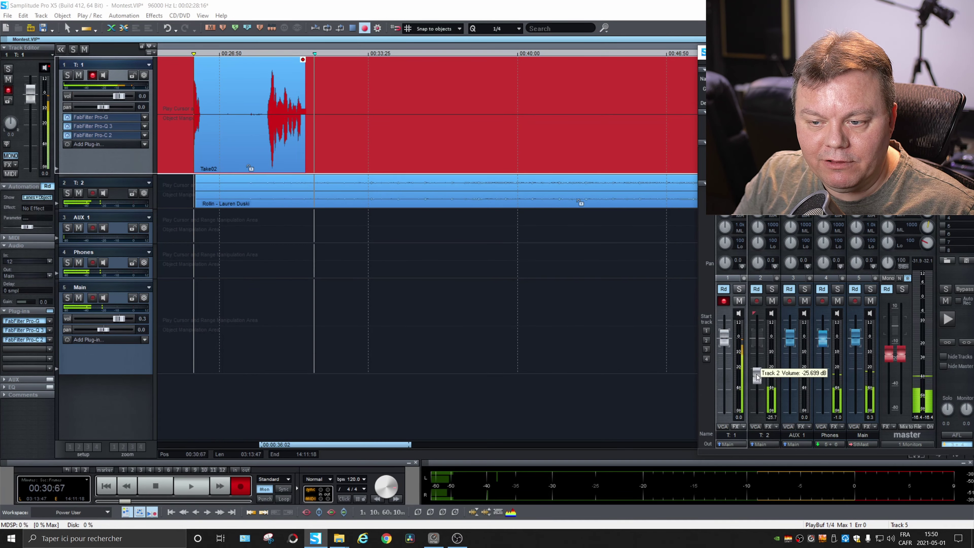
pyautogui.press('space')
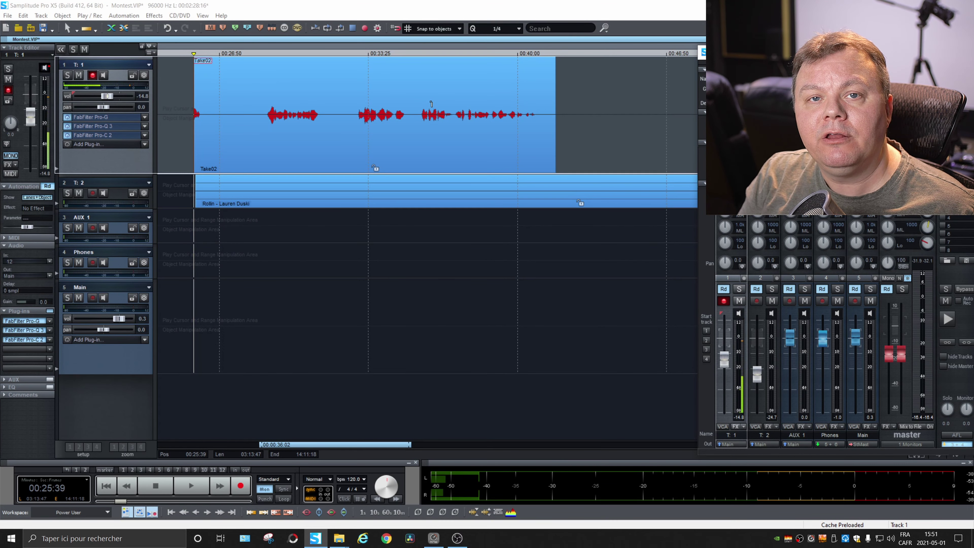
pyautogui.press('space')
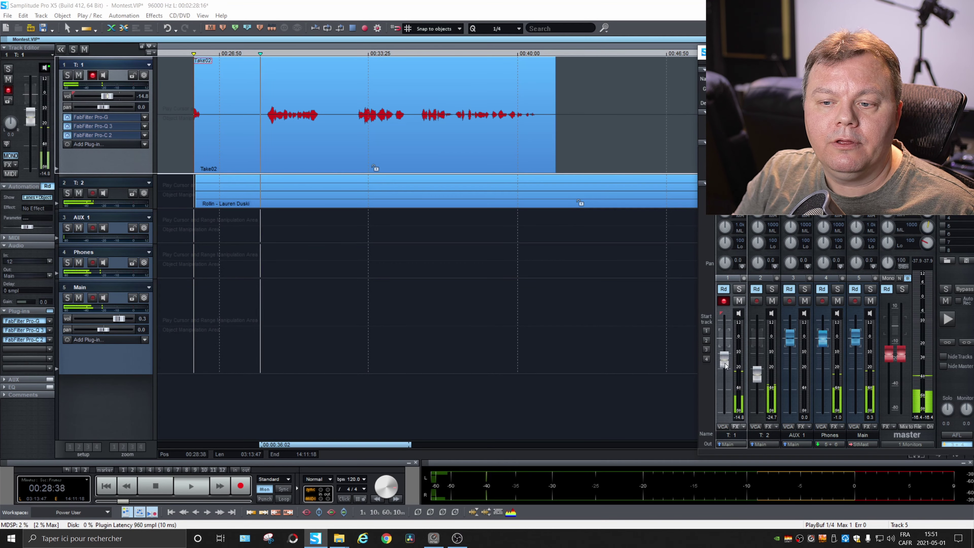
pyautogui.moveTo(725, 366); pyautogui.dragTo(729, 352)
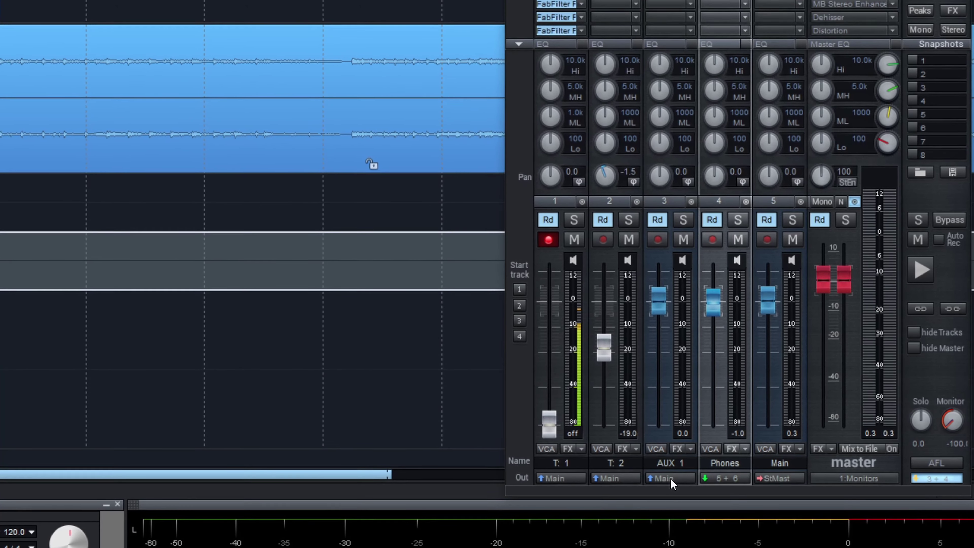
# Route AUX 1's output to 3. Reamp (Monitor Bus) and begin renaming the bus.
pyautogui.click(792, 444)
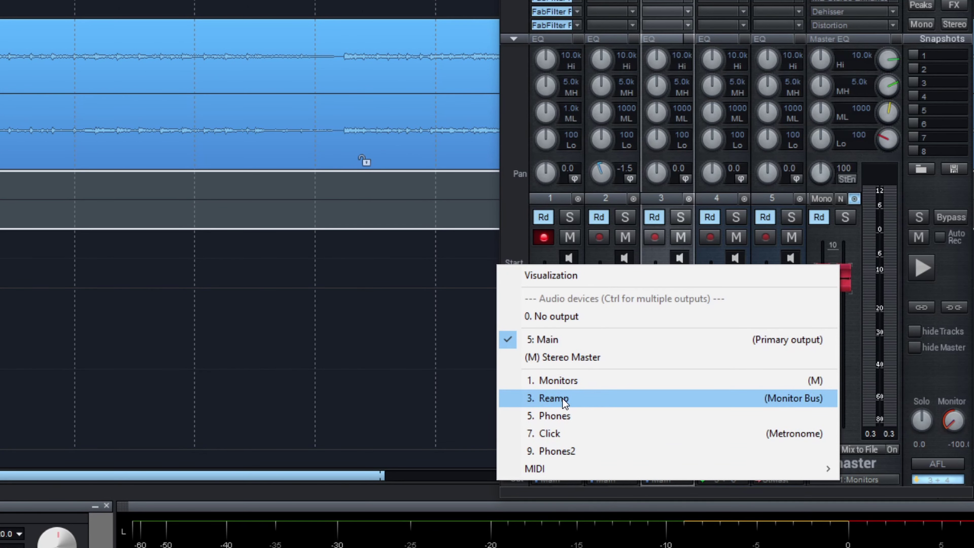
pyautogui.click(562, 398)
pyautogui.doubleClick(671, 469)
# Name the AUX 1 bus 'Headphones'.
pyautogui.write('Headp')
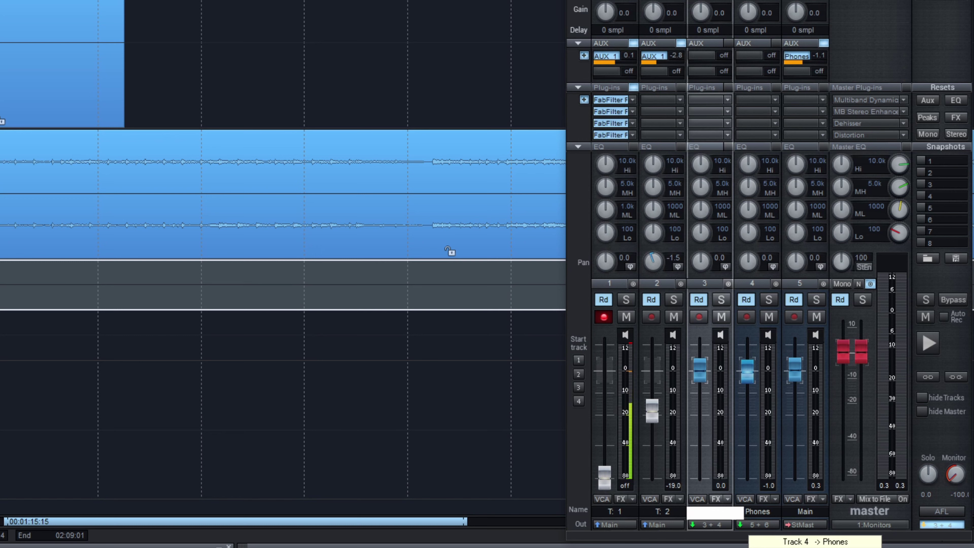
pyautogui.write('hones')
pyautogui.press('Return')
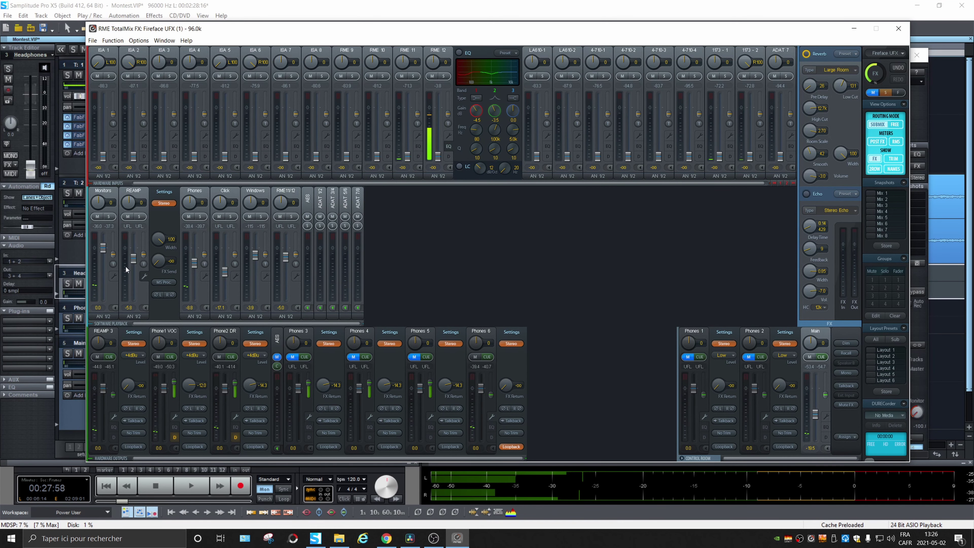
# During playback, raise the Headphones bus to about −2.5 dB and check levels in TotalMix FX.
pyautogui.click(854, 29)
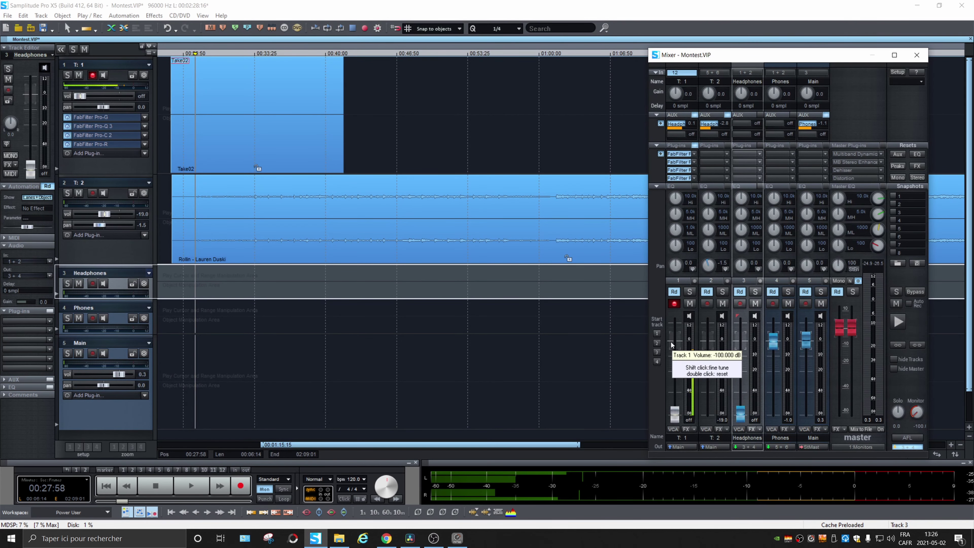
pyautogui.press('space')
pyautogui.moveTo(740, 413); pyautogui.dragTo(751, 382)
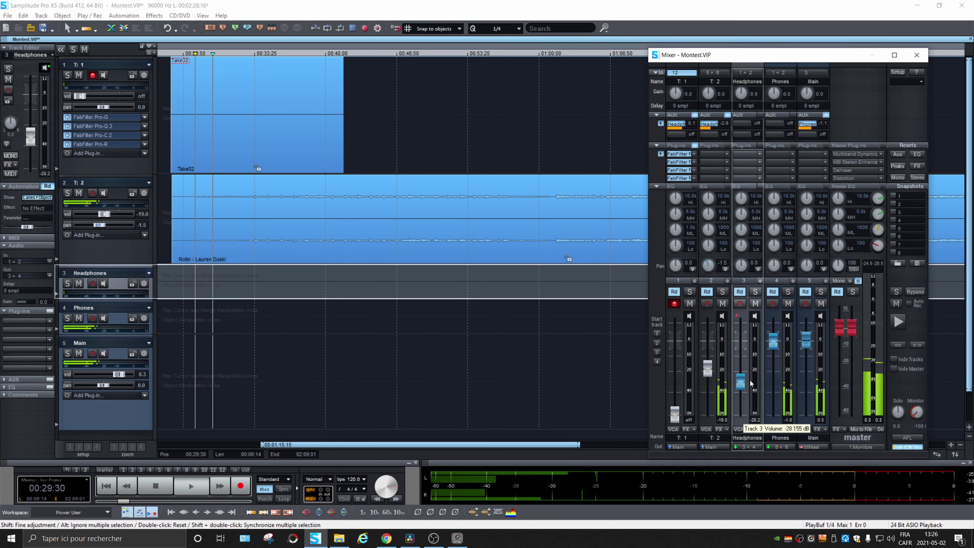
pyautogui.click(457, 538)
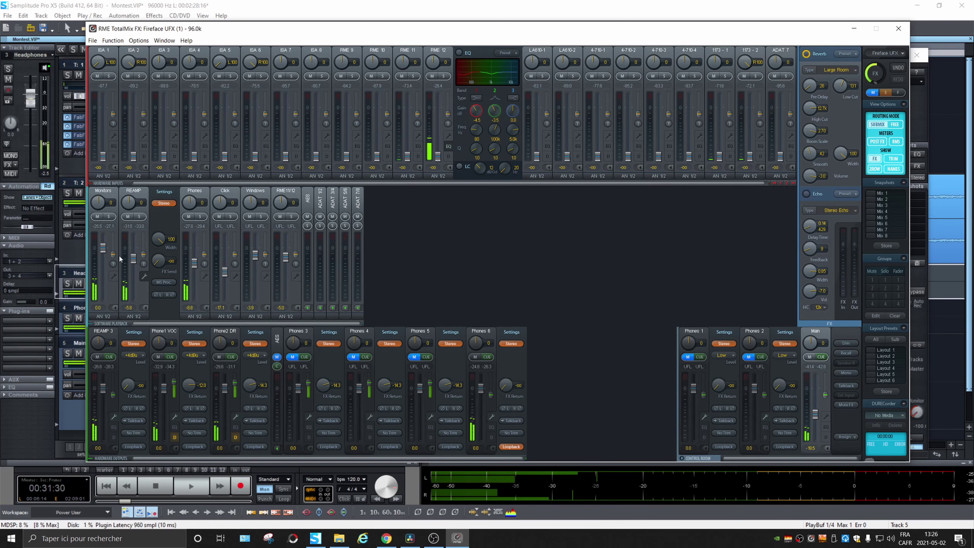
# Stop playback, raise track 1's fader to about −8.2 dB, and recheck TotalMix FX.
pyautogui.click(839, 15)
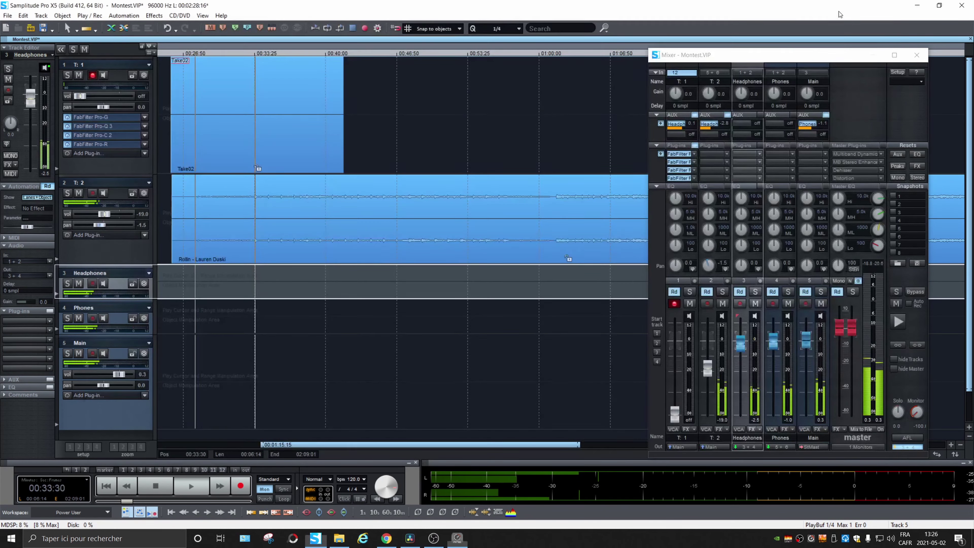
pyautogui.press('space')
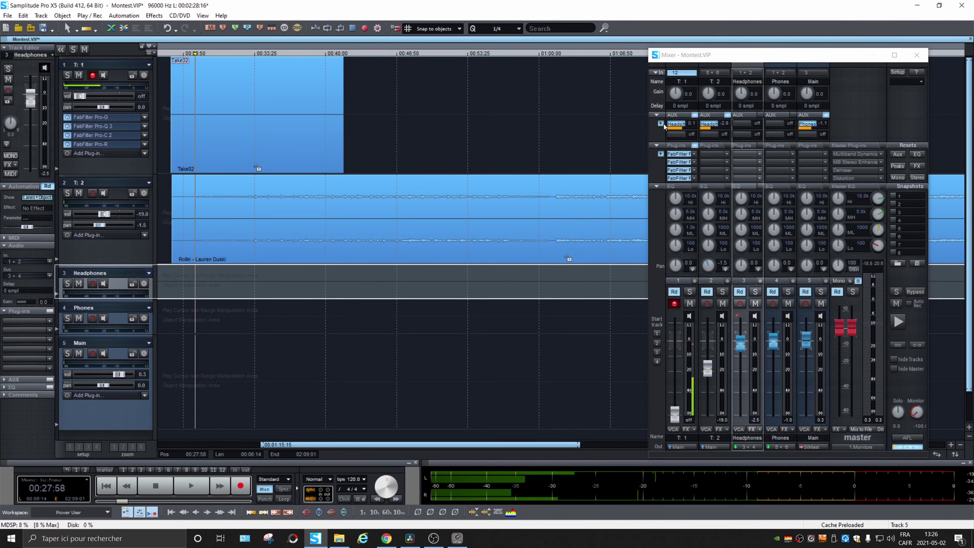
pyautogui.moveTo(674, 414); pyautogui.dragTo(684, 353)
pyautogui.click(462, 542)
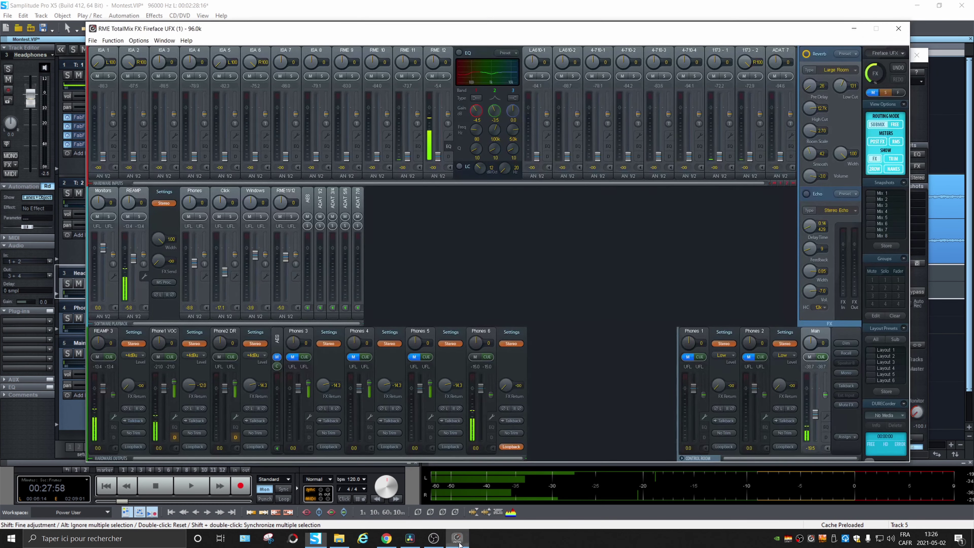